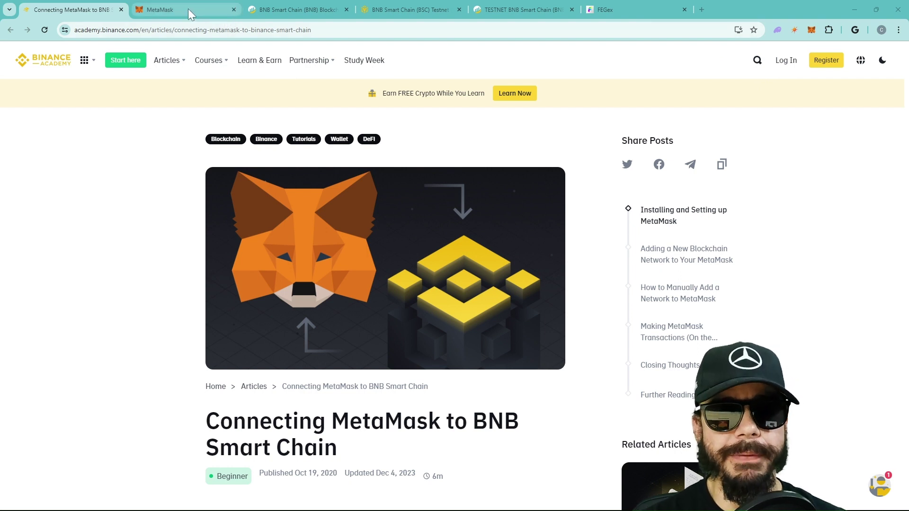
Go to the BscScan testnet explorer and scroll to its footer with Add BSC Testnet Network
{"action": "left_click", "coordinate": [380, 6]}
{"action": "left_click", "coordinate": [478, 10]}
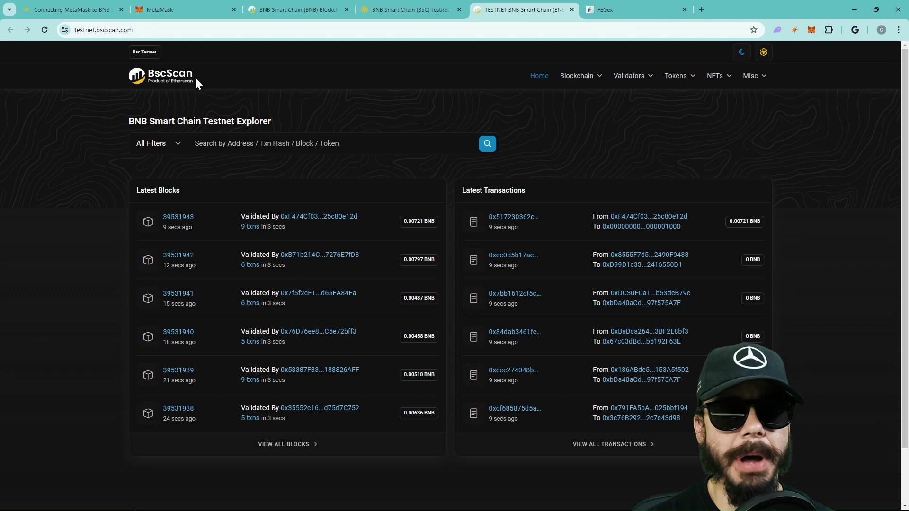
{"action": "scroll", "coordinate": [237, 155], "scroll_direction": "down", "scroll_amount": 2}
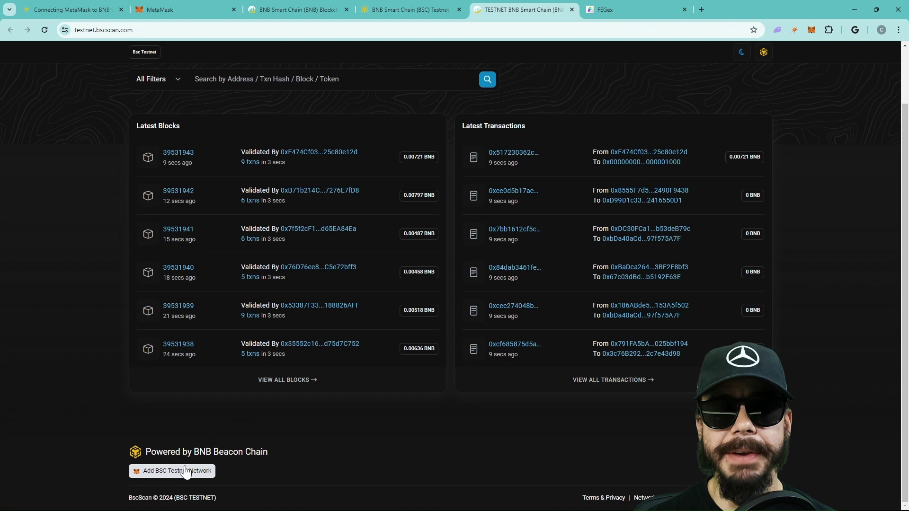
Scroll the Binance Academy MetaMask article to its BNB Chain Testnet network parameters
{"action": "left_click", "coordinate": [182, 10]}
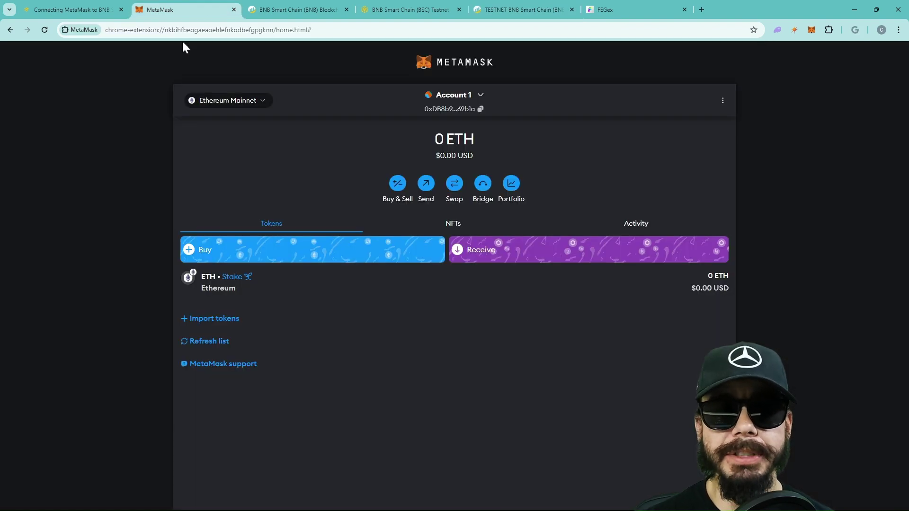
{"action": "left_click", "coordinate": [298, 9]}
{"action": "left_click", "coordinate": [57, 9]}
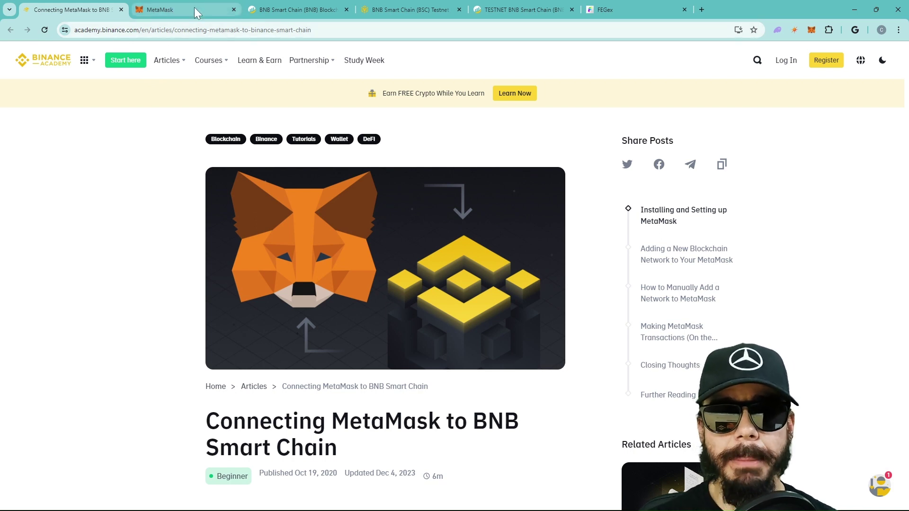
{"action": "scroll", "coordinate": [470, 181], "scroll_direction": "down", "scroll_amount": 1}
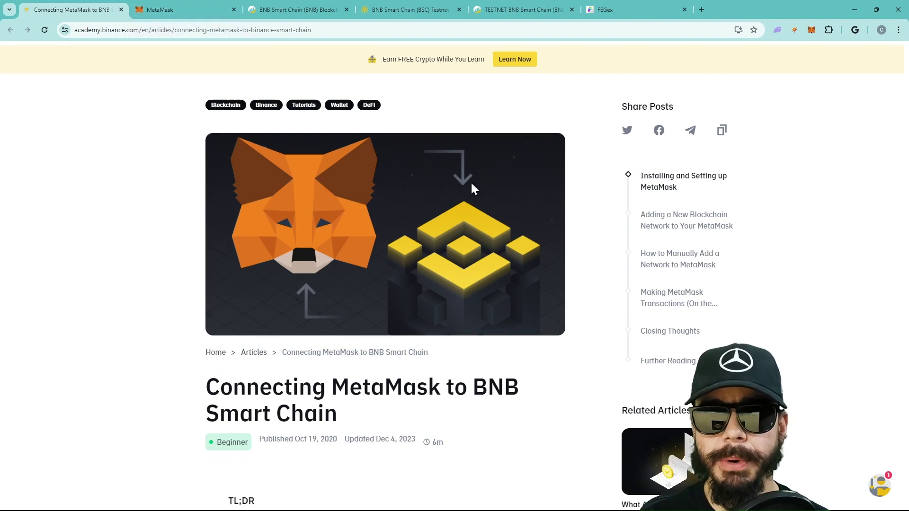
{"action": "scroll", "coordinate": [470, 181], "scroll_direction": "down", "scroll_amount": 5}
{"action": "scroll", "coordinate": [470, 181], "scroll_direction": "down", "scroll_amount": 5}
{"action": "scroll", "coordinate": [470, 184], "scroll_direction": "down", "scroll_amount": 7}
{"action": "scroll", "coordinate": [469, 189], "scroll_direction": "down", "scroll_amount": 10}
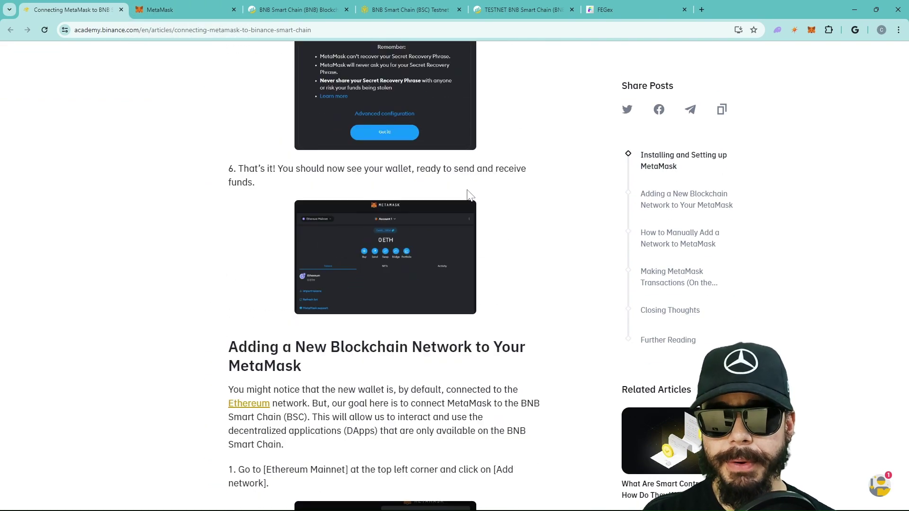
{"action": "scroll", "coordinate": [465, 188], "scroll_direction": "down", "scroll_amount": 8}
{"action": "scroll", "coordinate": [464, 189], "scroll_direction": "down", "scroll_amount": 6}
{"action": "scroll", "coordinate": [465, 189], "scroll_direction": "down", "scroll_amount": 9}
{"action": "scroll", "coordinate": [465, 192], "scroll_direction": "down", "scroll_amount": 3}
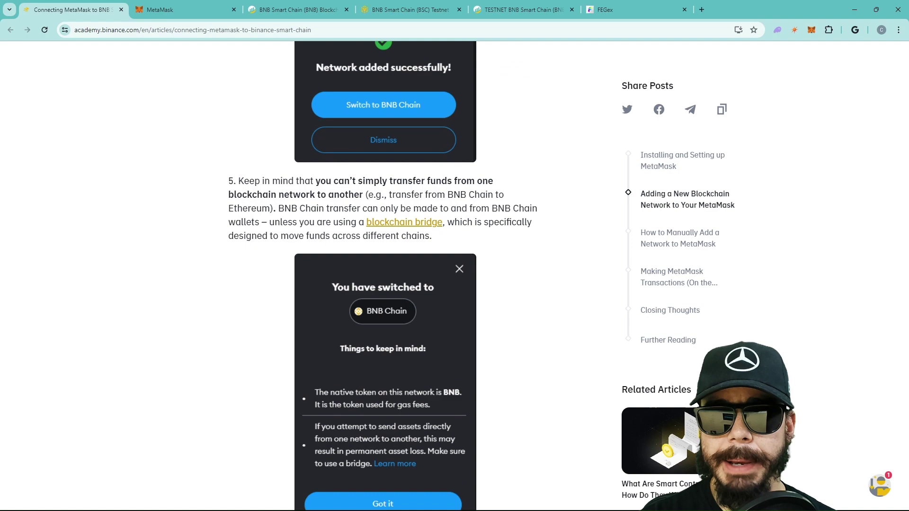
{"action": "scroll", "coordinate": [467, 189], "scroll_direction": "down", "scroll_amount": 9}
{"action": "scroll", "coordinate": [467, 188], "scroll_direction": "down", "scroll_amount": 3}
{"action": "scroll", "coordinate": [467, 193], "scroll_direction": "down", "scroll_amount": 5}
{"action": "scroll", "coordinate": [473, 198], "scroll_direction": "down", "scroll_amount": 3}
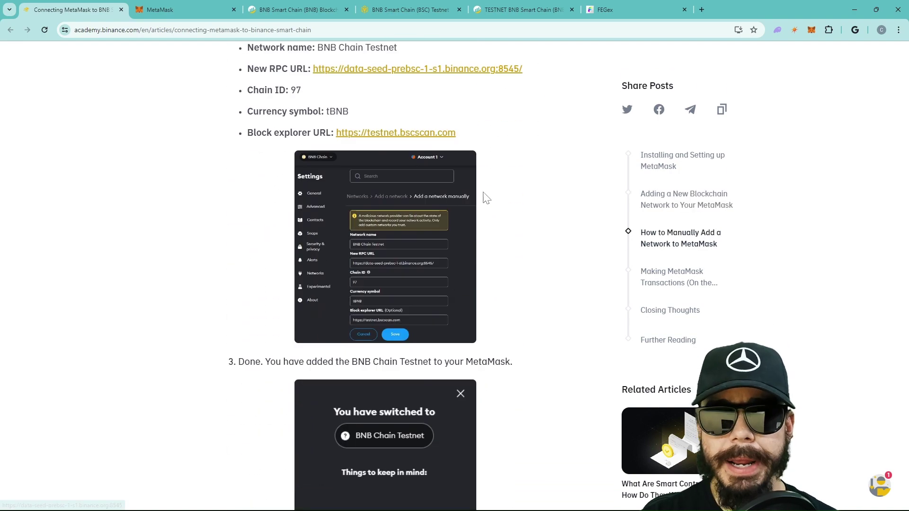
{"action": "scroll", "coordinate": [485, 194], "scroll_direction": "up", "scroll_amount": 2}
{"action": "scroll", "coordinate": [484, 192], "scroll_direction": "up", "scroll_amount": 1}
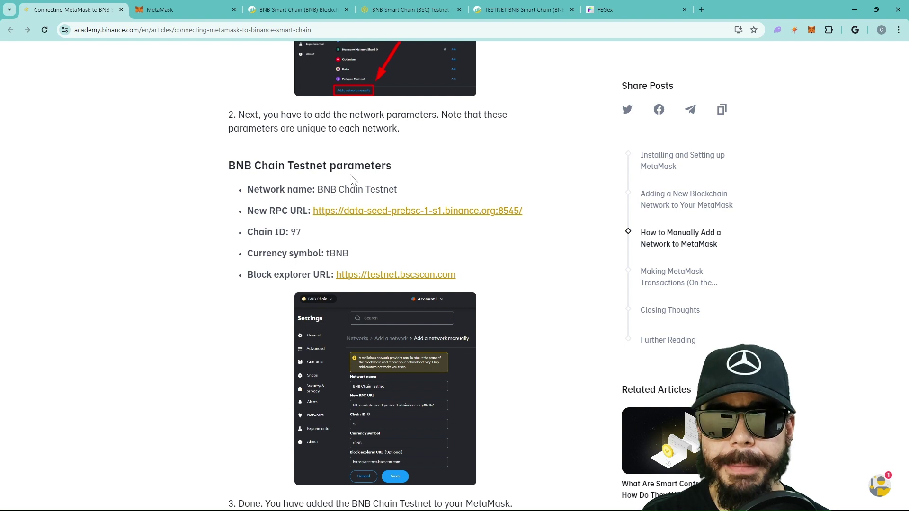
Open MetaMask's network list, cancel deleting BNB Chain Testnet, and reopen the list
{"action": "left_click", "coordinate": [810, 29]}
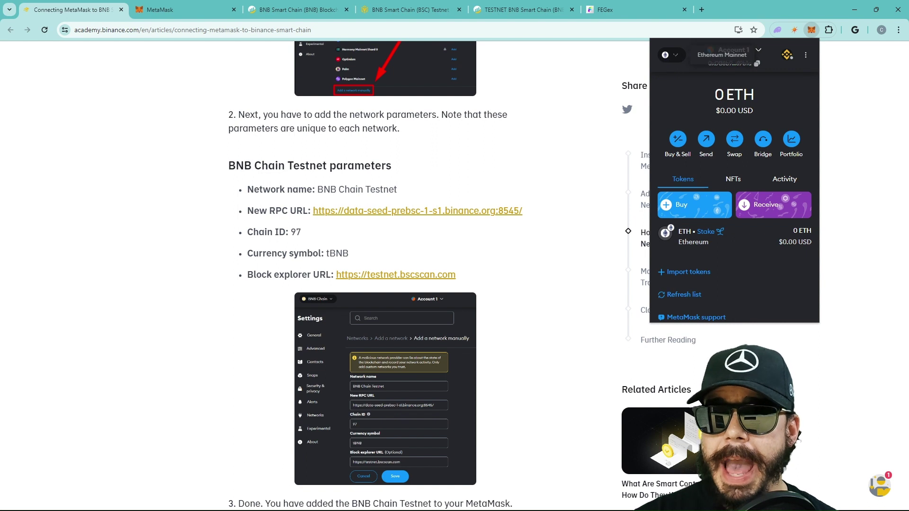
{"action": "left_click", "coordinate": [671, 55]}
{"action": "scroll", "coordinate": [717, 194], "scroll_direction": "down", "scroll_amount": 3}
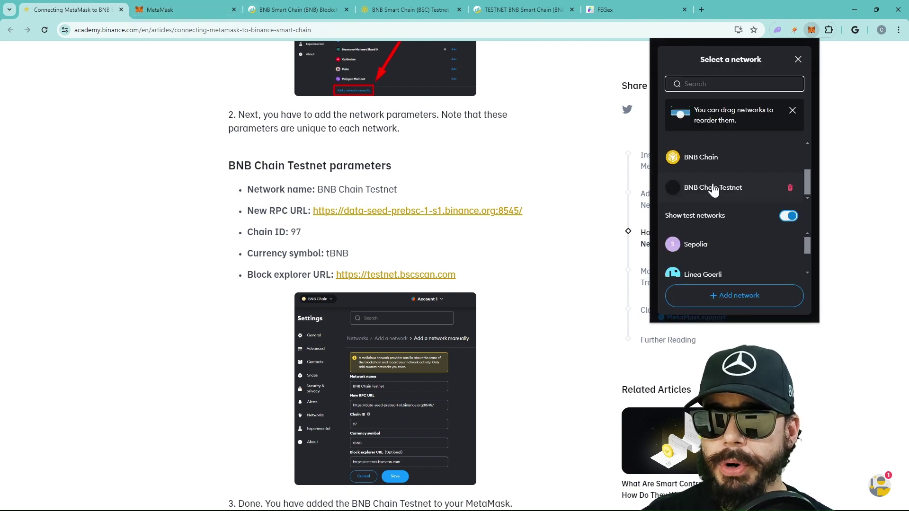
{"action": "left_click", "coordinate": [789, 187]}
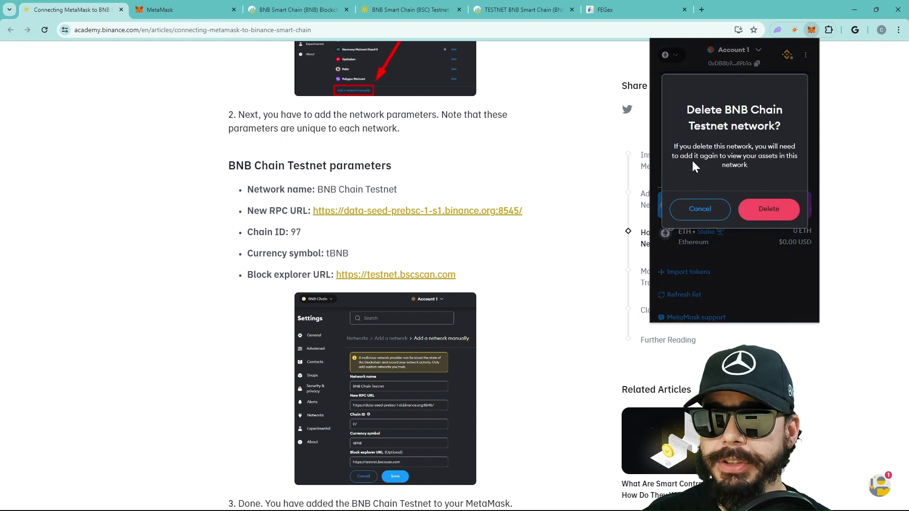
{"action": "left_click", "coordinate": [699, 209]}
{"action": "left_click", "coordinate": [672, 57]}
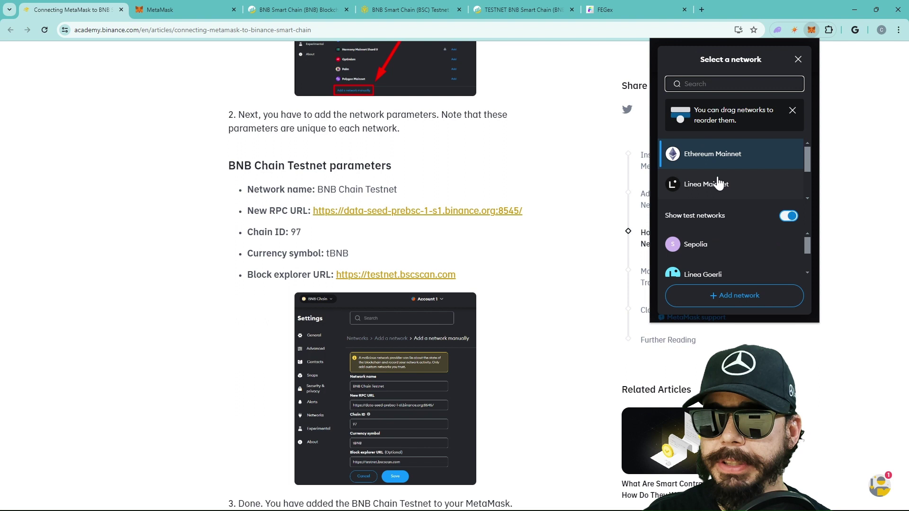
{"action": "scroll", "coordinate": [713, 182], "scroll_direction": "down", "scroll_amount": 2}
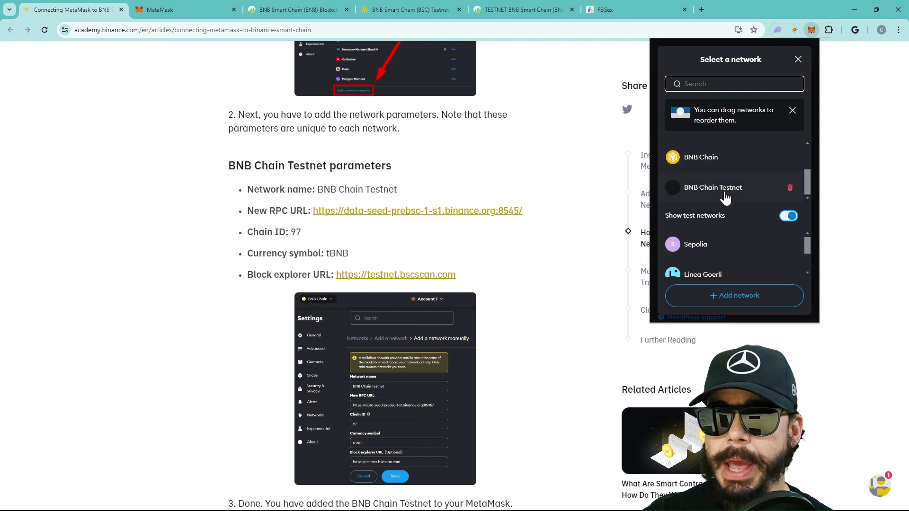
Choose Add network, then 'Add a network manually' in MetaMask settings
{"action": "left_click", "coordinate": [732, 299]}
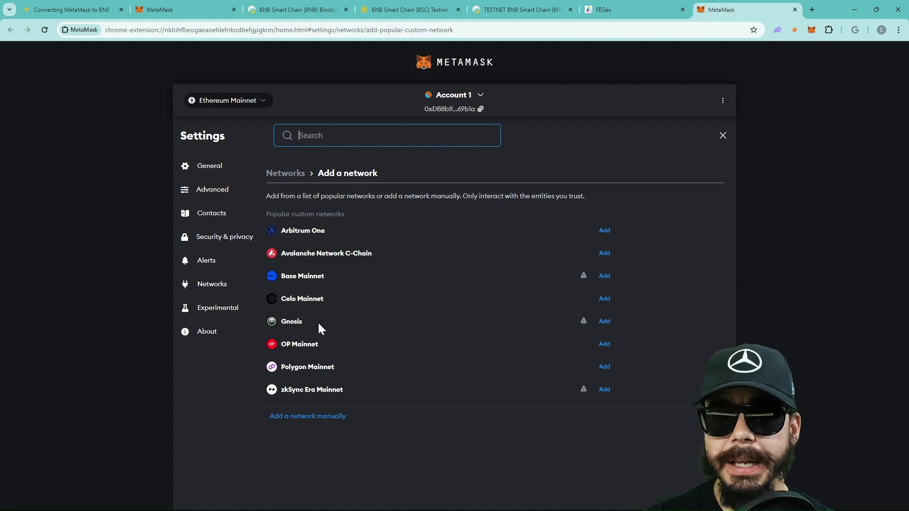
{"action": "left_click", "coordinate": [294, 422]}
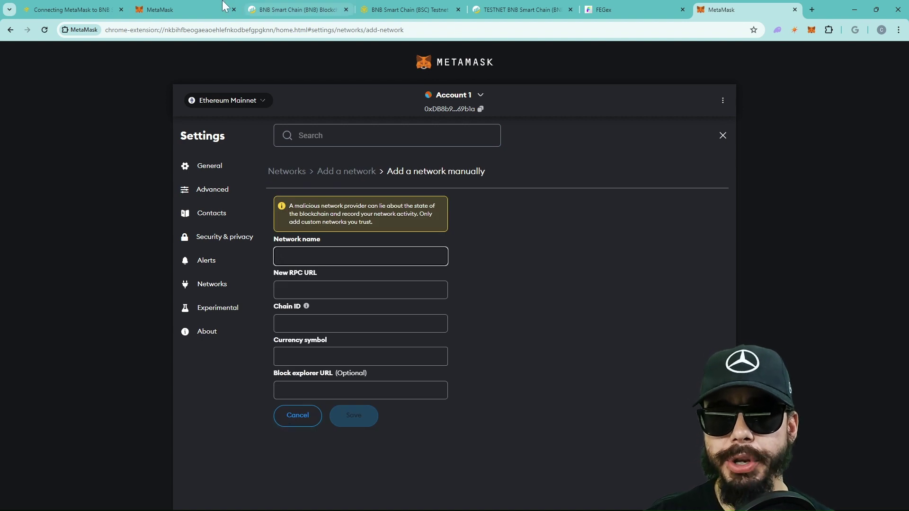
Copy 'BNB Chain Testnet' from the article into the Network name field
{"action": "left_click", "coordinate": [60, 6]}
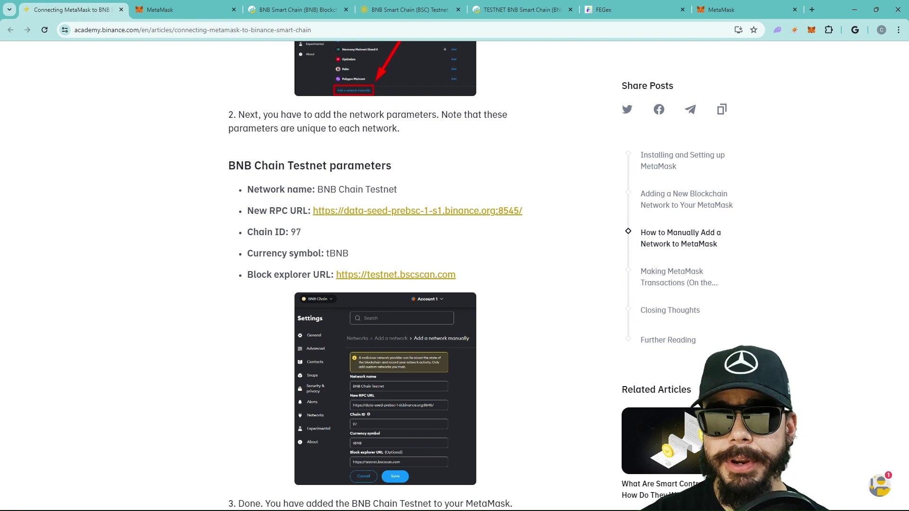
{"action": "left_click_drag", "start_coordinate": [317, 189], "coordinate": [395, 189]}
{"action": "left_click", "coordinate": [381, 190]}
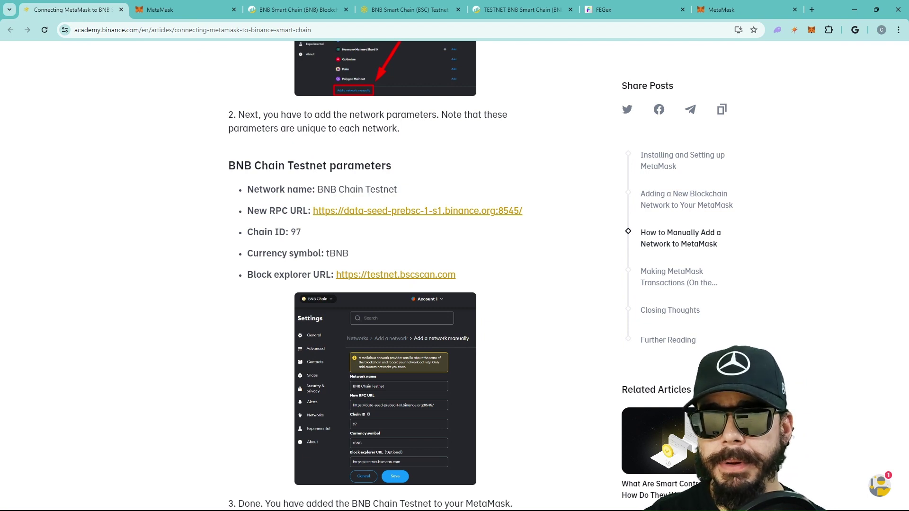
{"action": "double_click", "coordinate": [381, 189]}
{"action": "triple_click", "coordinate": [381, 190]}
{"action": "left_click", "coordinate": [381, 189]}
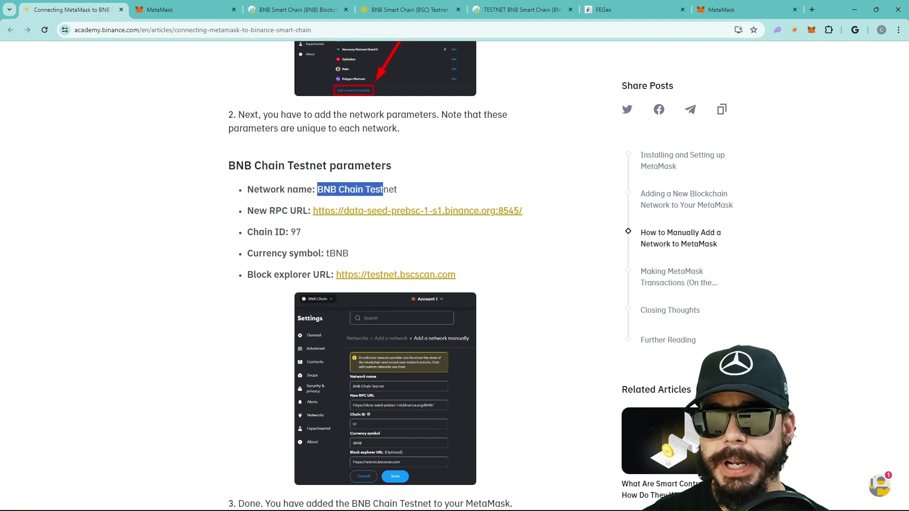
{"action": "left_click_drag", "start_coordinate": [317, 190], "coordinate": [396, 190]}
{"action": "right_click", "coordinate": [393, 194]}
{"action": "left_click", "coordinate": [412, 201]}
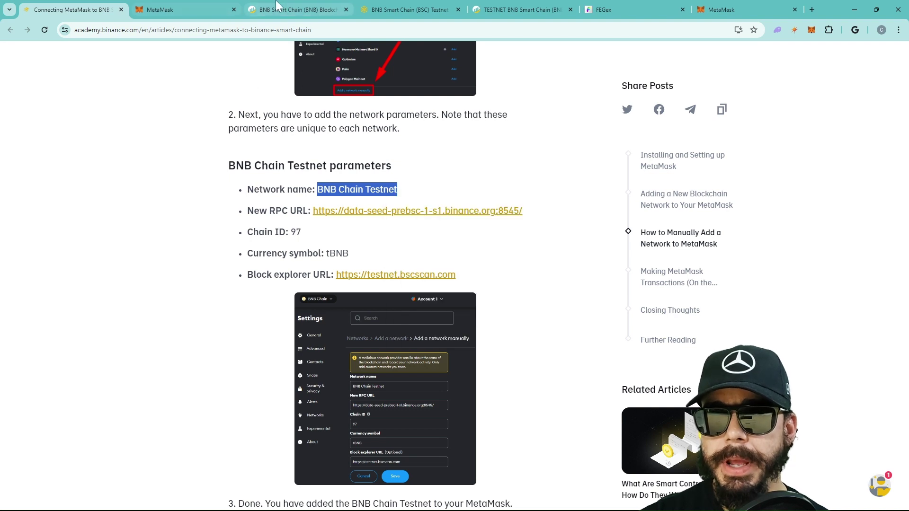
{"action": "key", "text": "ctrl+Tab"}
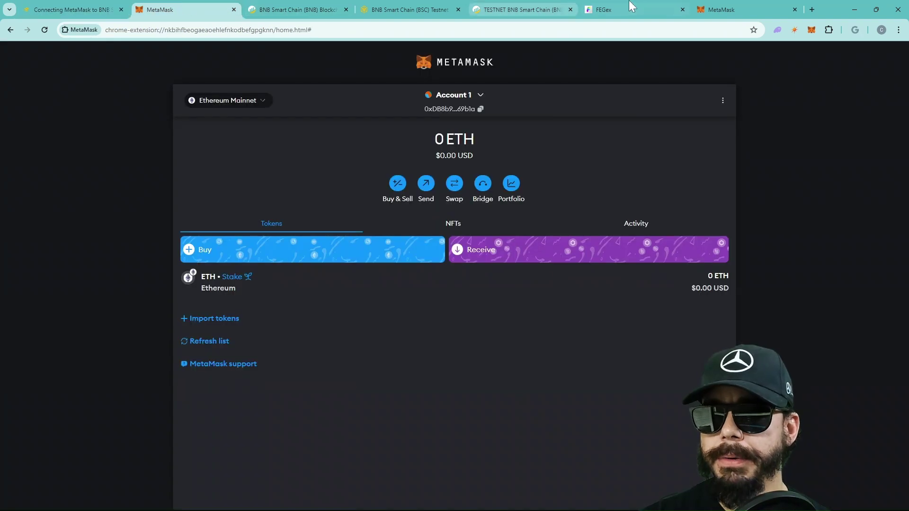
{"action": "left_click", "coordinate": [724, 9]}
{"action": "right_click", "coordinate": [313, 257]}
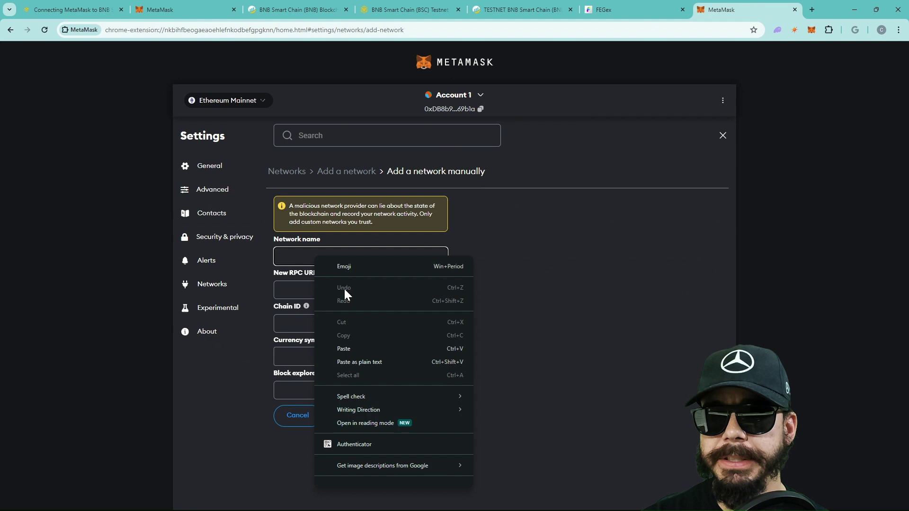
{"action": "left_click", "coordinate": [358, 345]}
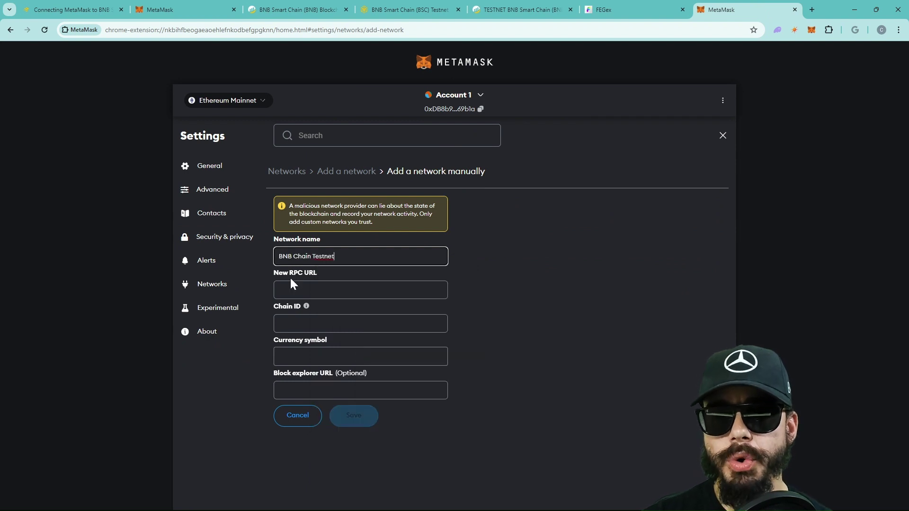
Copy the testnet RPC URL link from the article into the New RPC URL field
{"action": "left_click", "coordinate": [70, 10]}
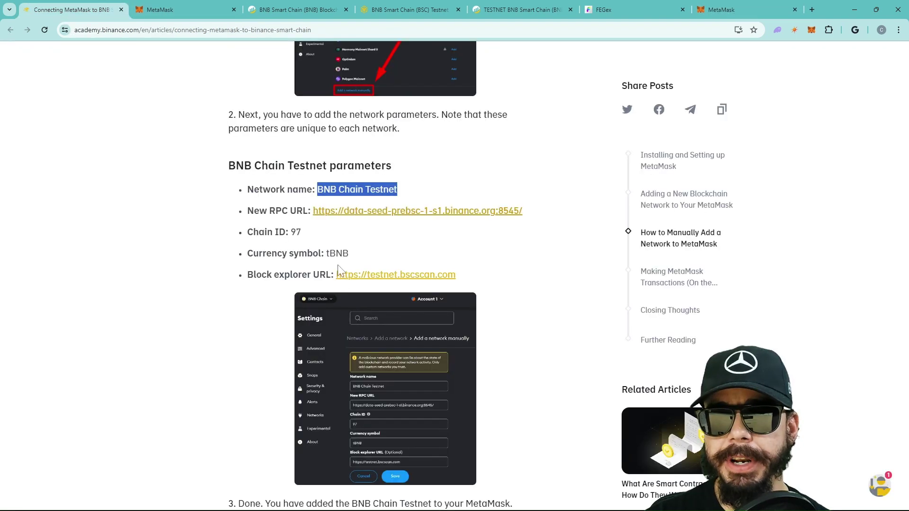
{"action": "right_click", "coordinate": [326, 212]}
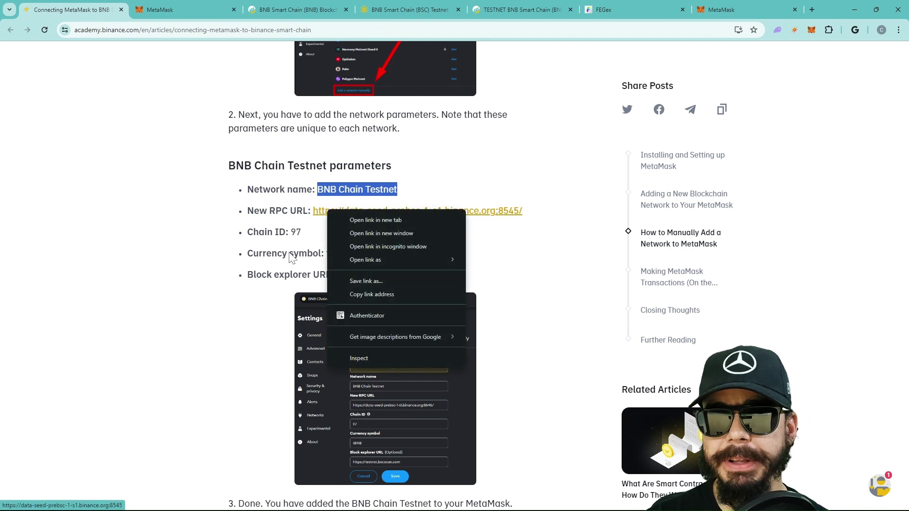
{"action": "left_click", "coordinate": [365, 294]}
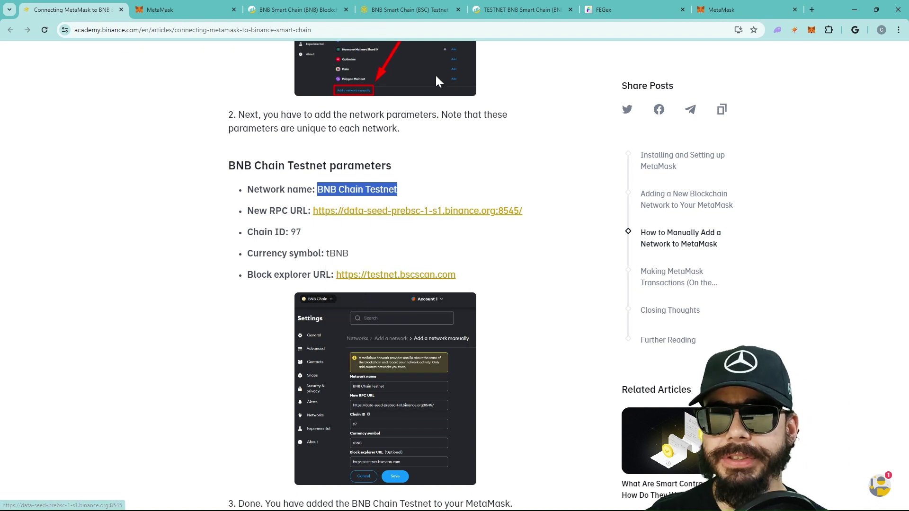
{"action": "left_click", "coordinate": [728, 9]}
{"action": "left_click", "coordinate": [324, 290]}
{"action": "right_click", "coordinate": [324, 290]}
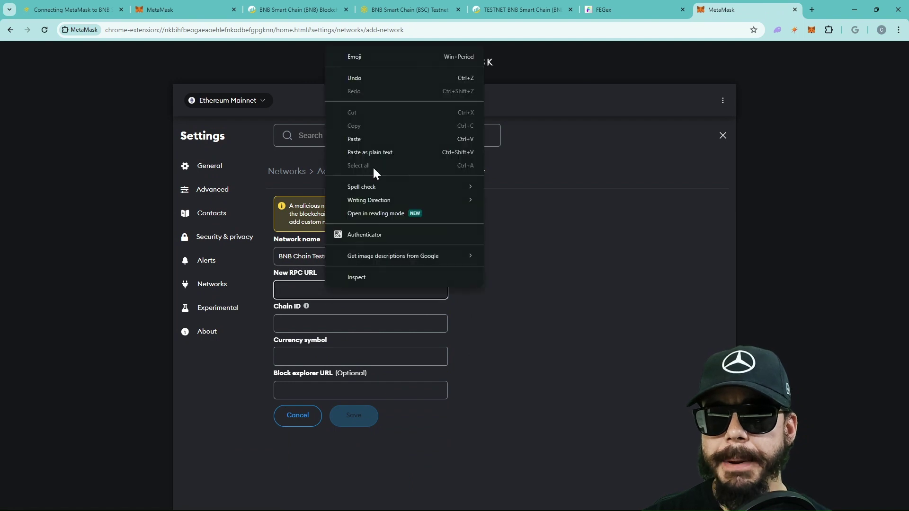
{"action": "left_click", "coordinate": [380, 140]}
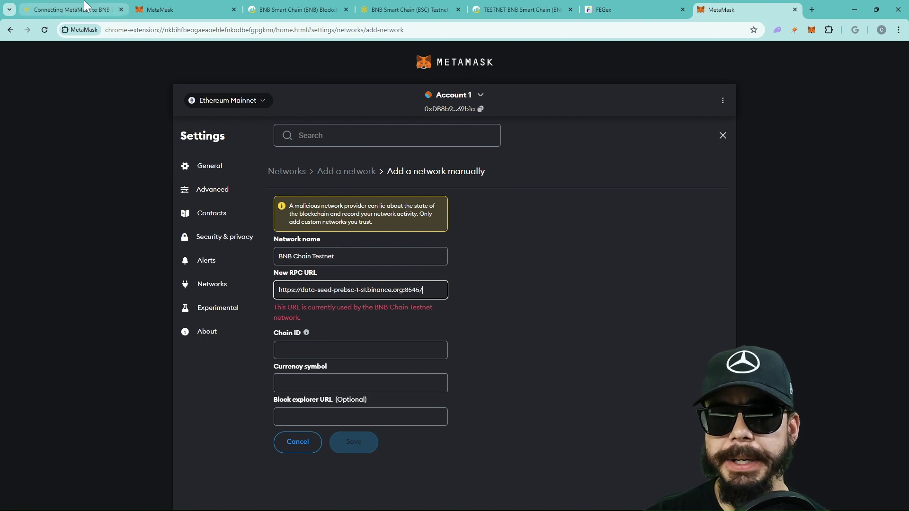
Copy Chain ID 97 from the article into the Chain ID field
{"action": "left_click", "coordinate": [111, 7]}
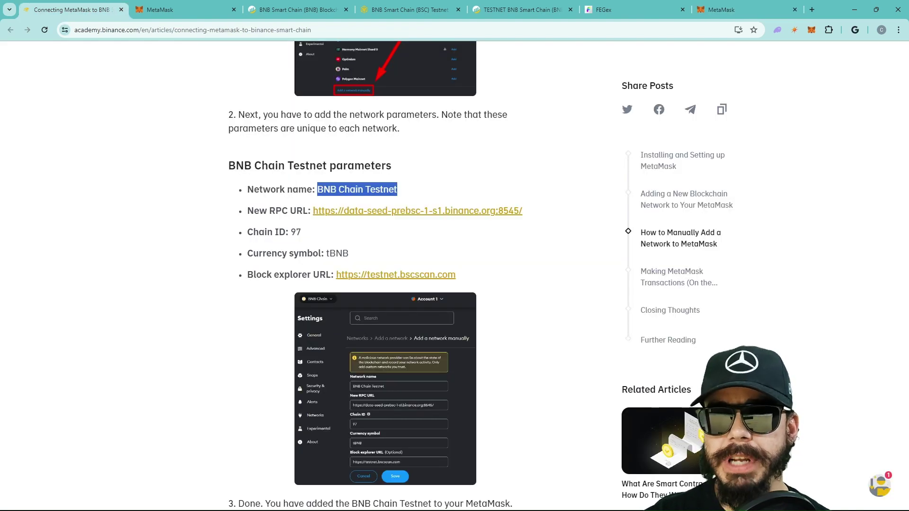
{"action": "left_click_drag", "start_coordinate": [291, 232], "coordinate": [296, 232]}
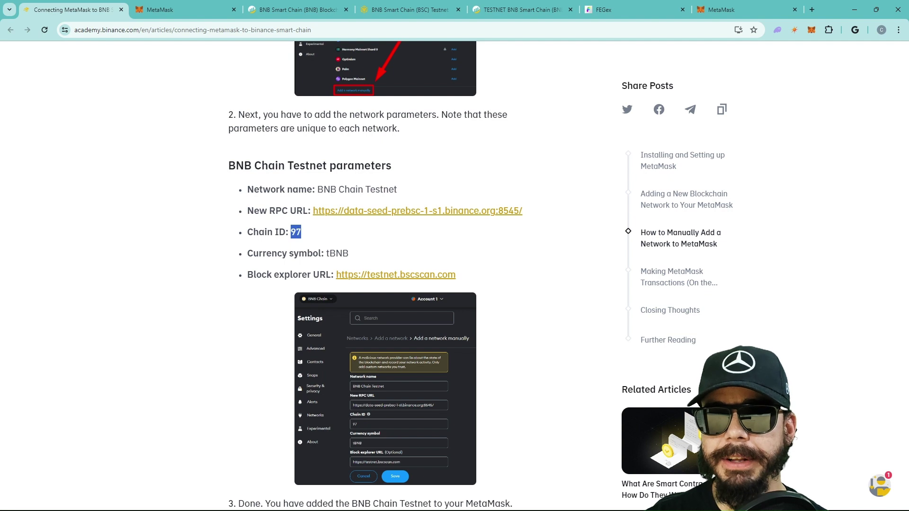
{"action": "right_click", "coordinate": [296, 233]}
{"action": "left_click", "coordinate": [313, 244]}
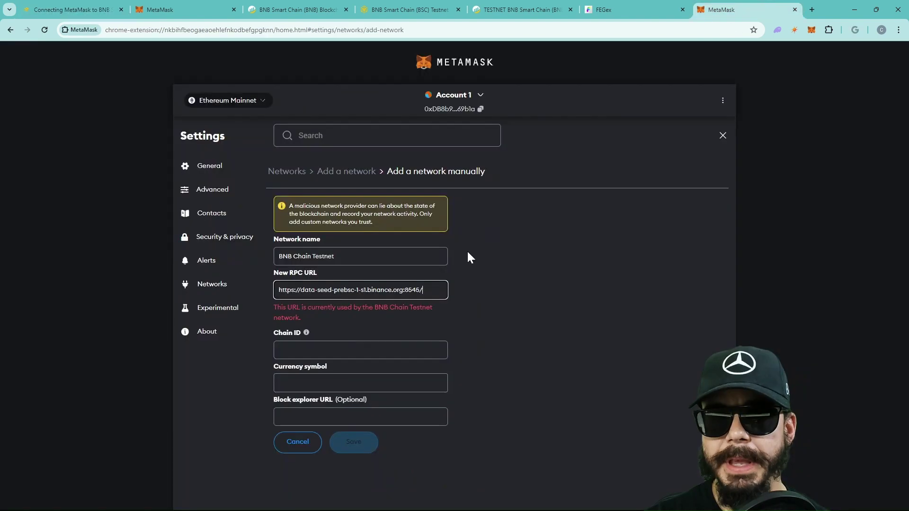
{"action": "right_click", "coordinate": [338, 347]}
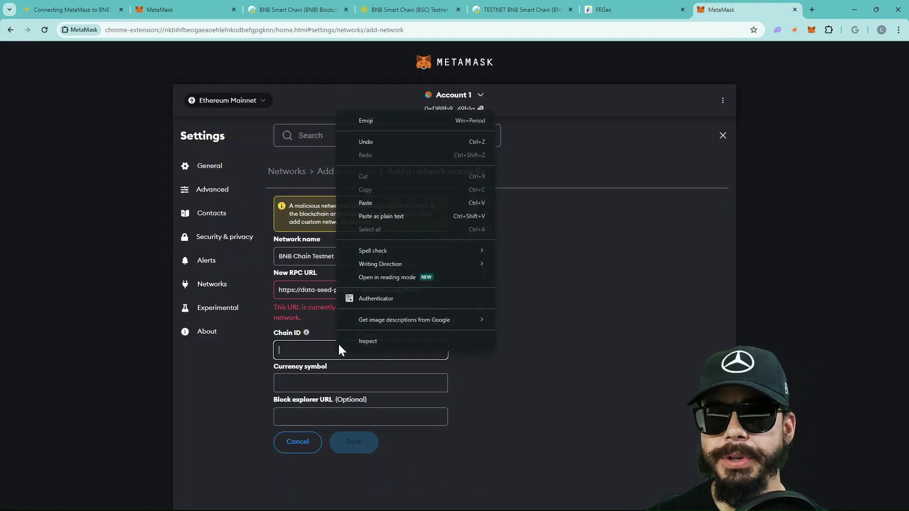
{"action": "left_click", "coordinate": [389, 204]}
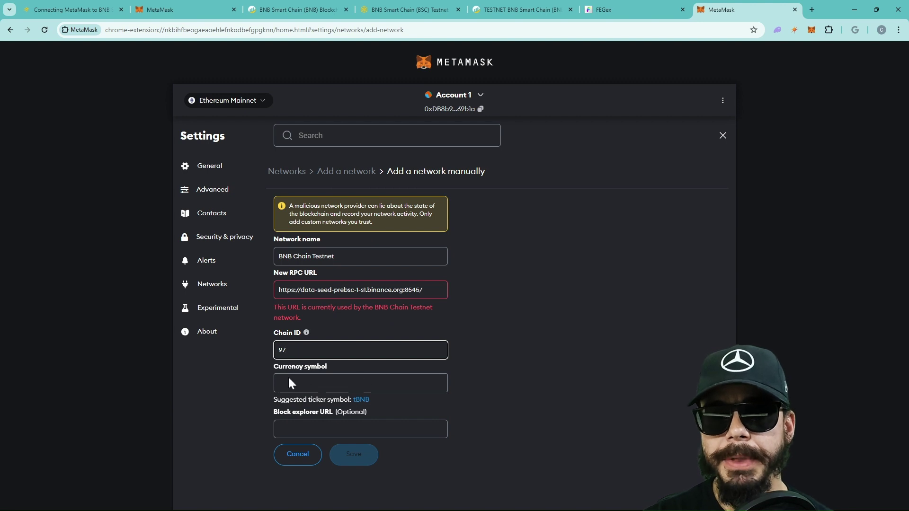
Copy tBNB from the article into the Currency symbol field
{"action": "left_click", "coordinate": [71, 9]}
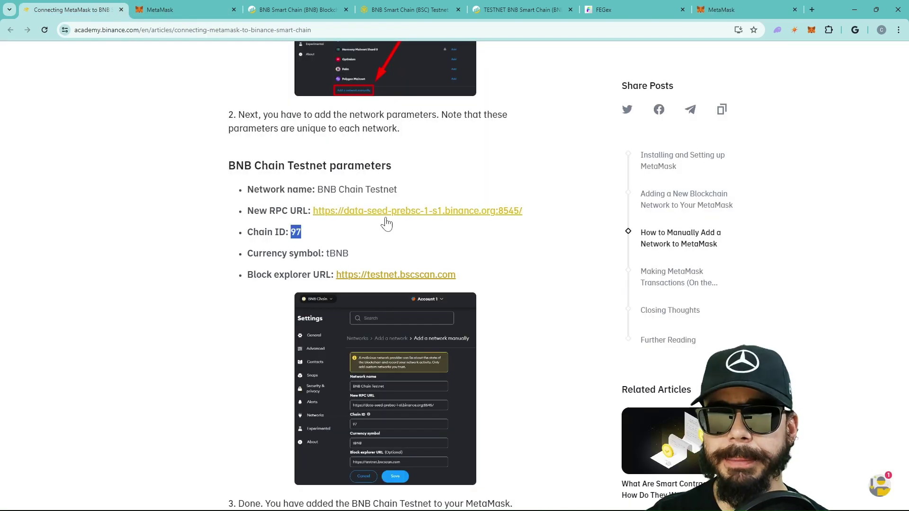
{"action": "left_click_drag", "start_coordinate": [325, 253], "coordinate": [348, 253]}
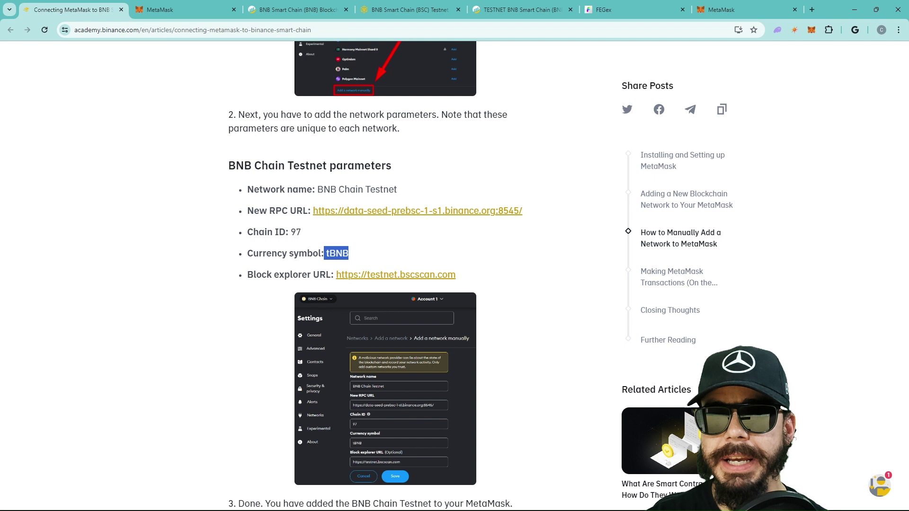
{"action": "right_click", "coordinate": [347, 250]}
{"action": "left_click", "coordinate": [366, 259]}
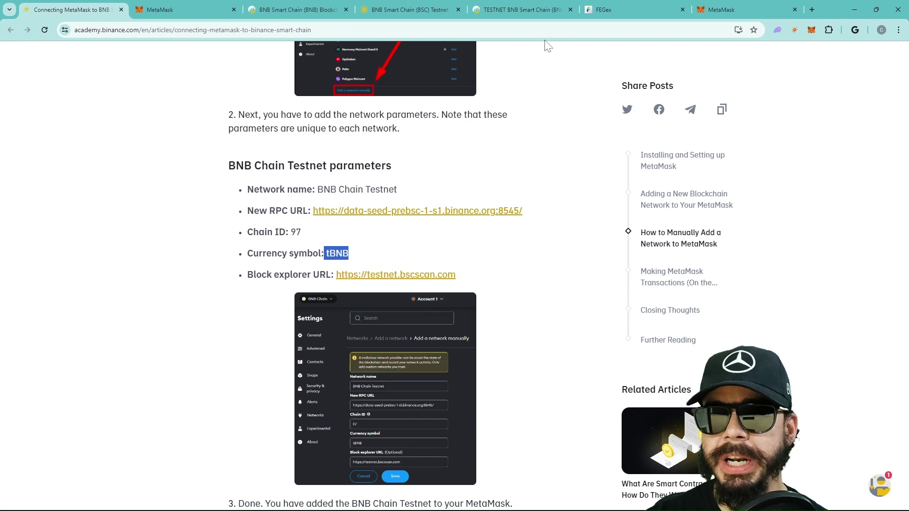
{"action": "left_click", "coordinate": [721, 9]}
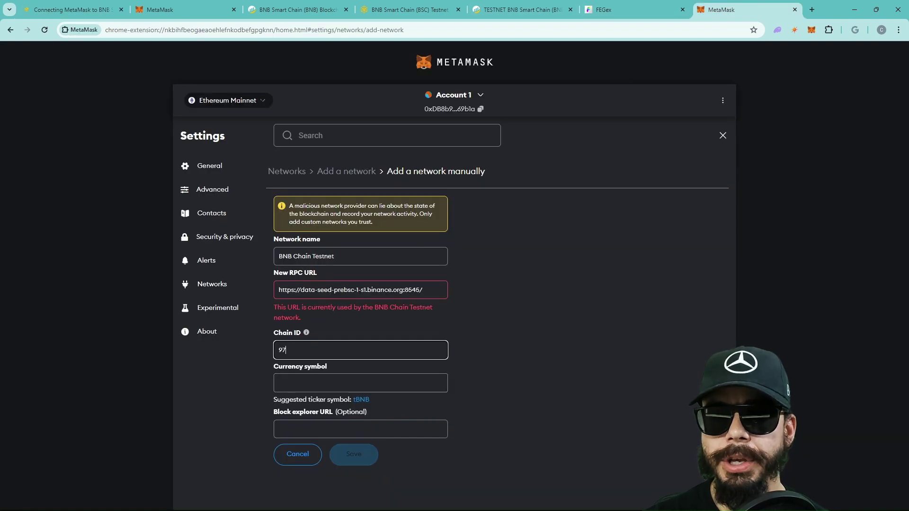
{"action": "left_click", "coordinate": [301, 382]}
{"action": "right_click", "coordinate": [301, 381]}
{"action": "left_click", "coordinate": [354, 246]}
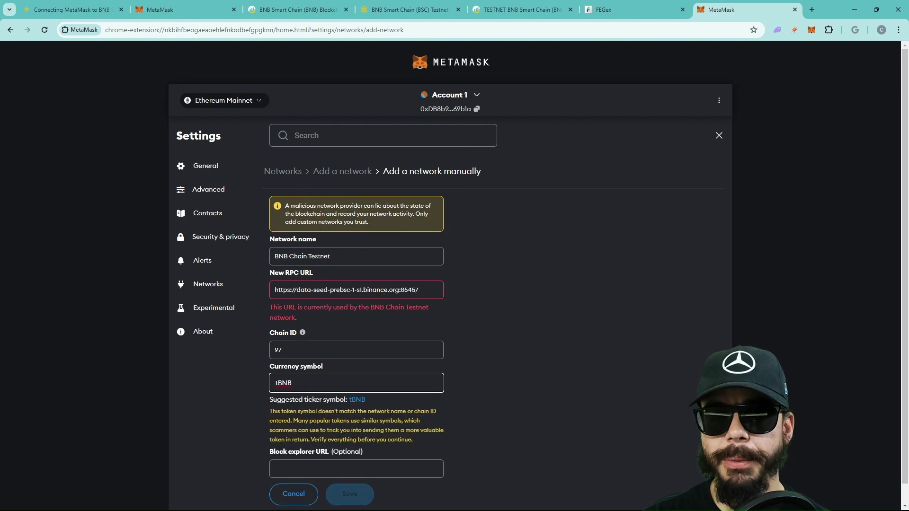
{"action": "scroll", "coordinate": [388, 305], "scroll_direction": "down", "scroll_amount": 1}
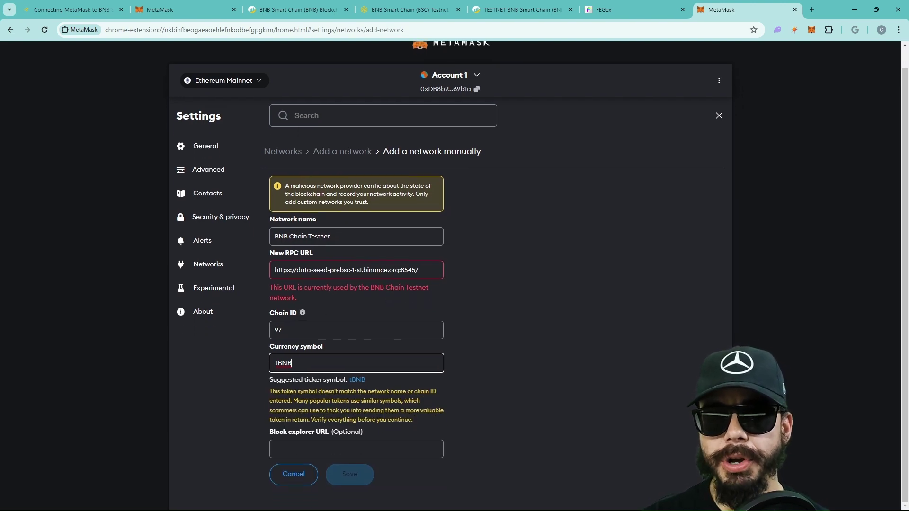
Copy the testnet BscScan link into the Block explorer URL field
{"action": "left_click", "coordinate": [80, 9]}
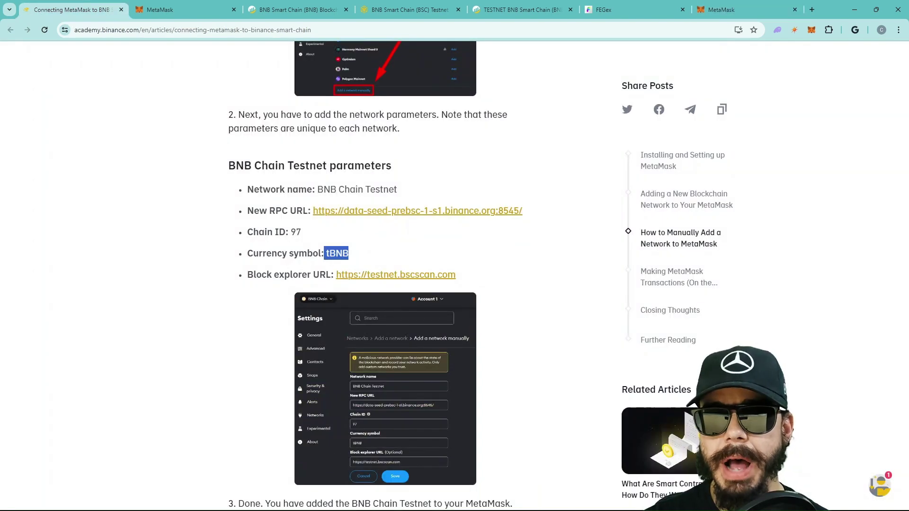
{"action": "right_click", "coordinate": [368, 280]}
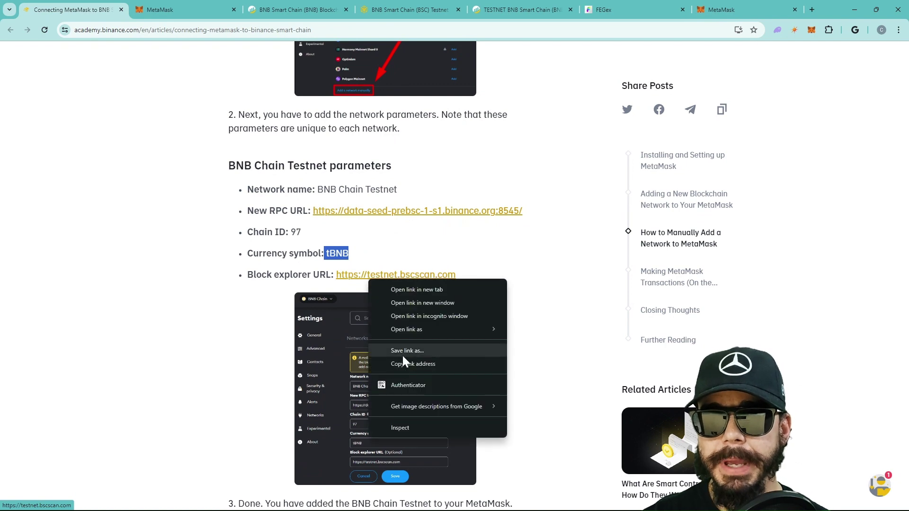
{"action": "left_click", "coordinate": [413, 364]}
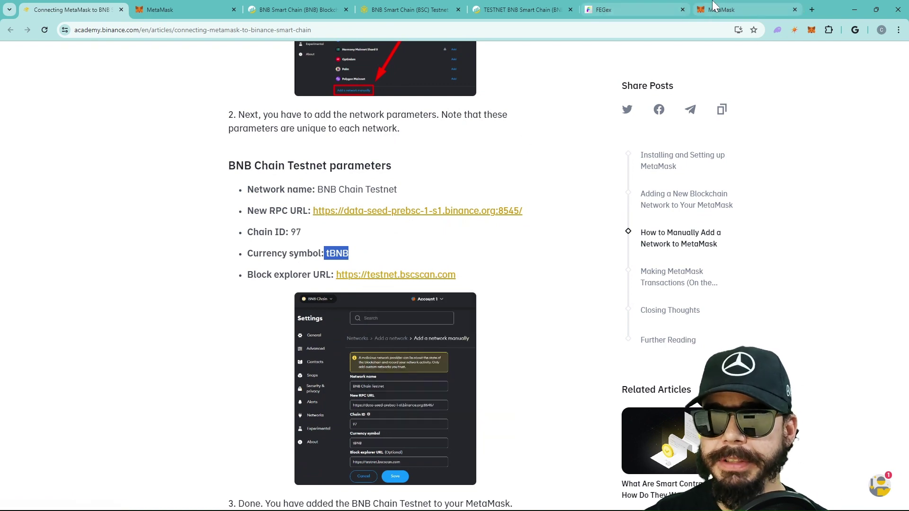
{"action": "left_click", "coordinate": [738, 10]}
{"action": "right_click", "coordinate": [308, 447]}
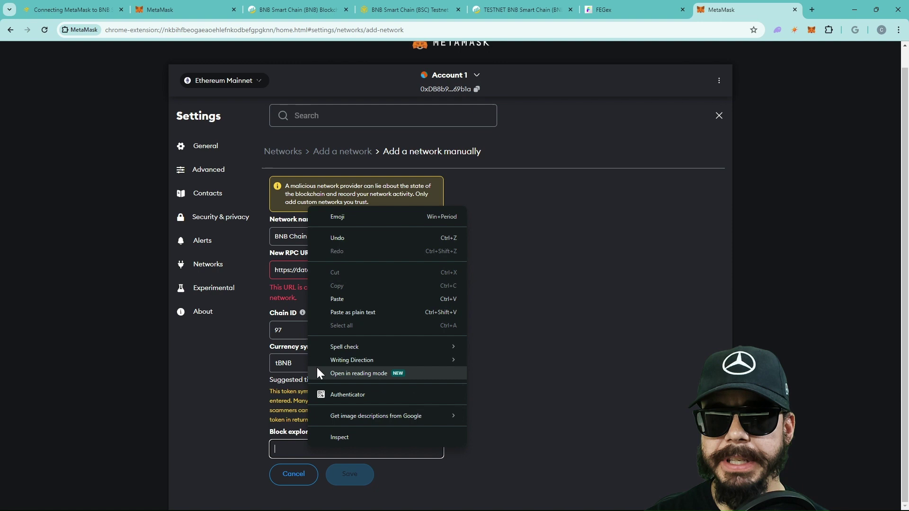
{"action": "left_click", "coordinate": [346, 299]}
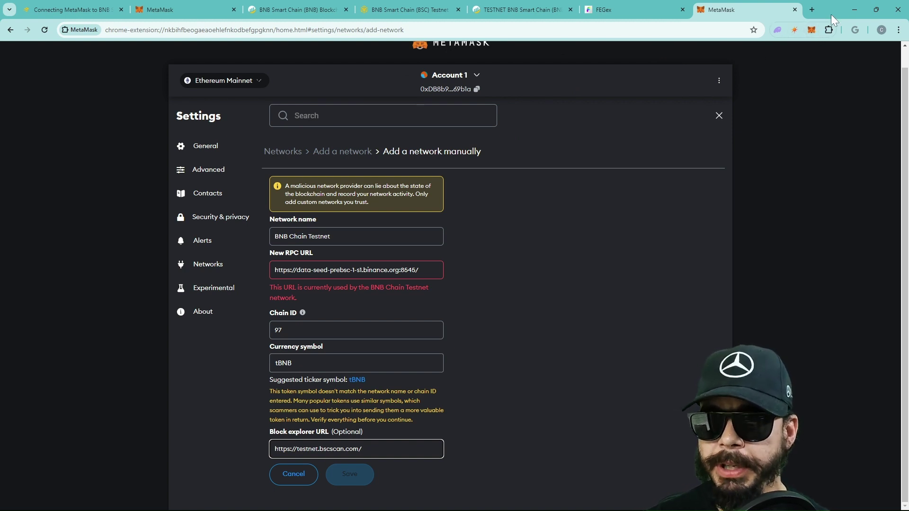
Switch MetaMask to BNB Chain Testnet (0.2089 TBNB), then go to the faucet page
{"action": "left_click", "coordinate": [810, 30]}
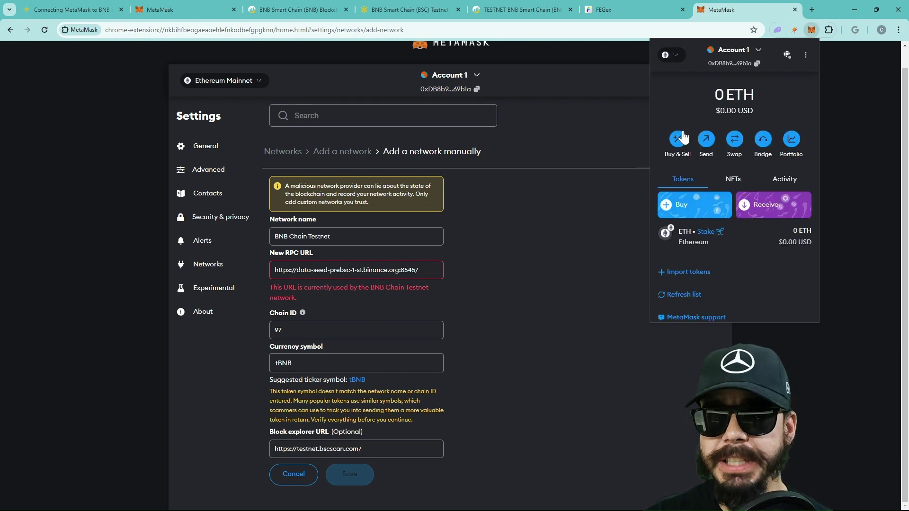
{"action": "left_click", "coordinate": [670, 55]}
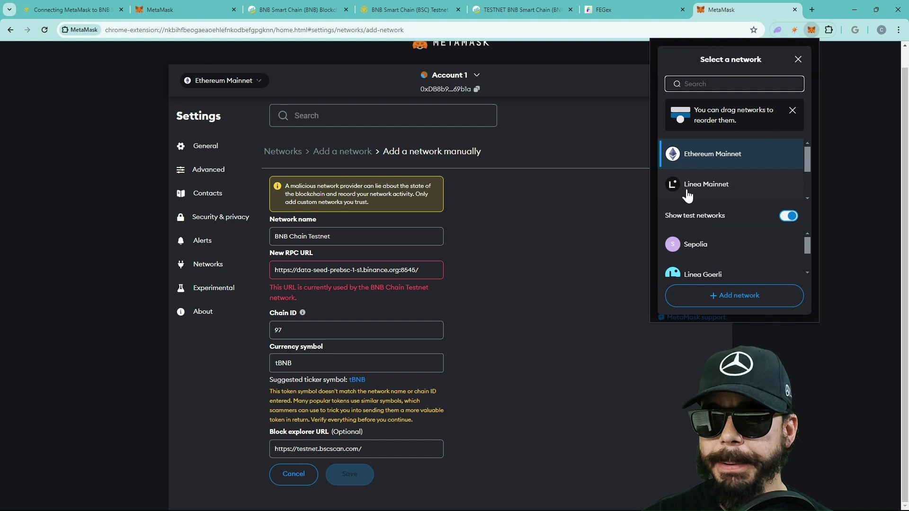
{"action": "left_click", "coordinate": [717, 188]}
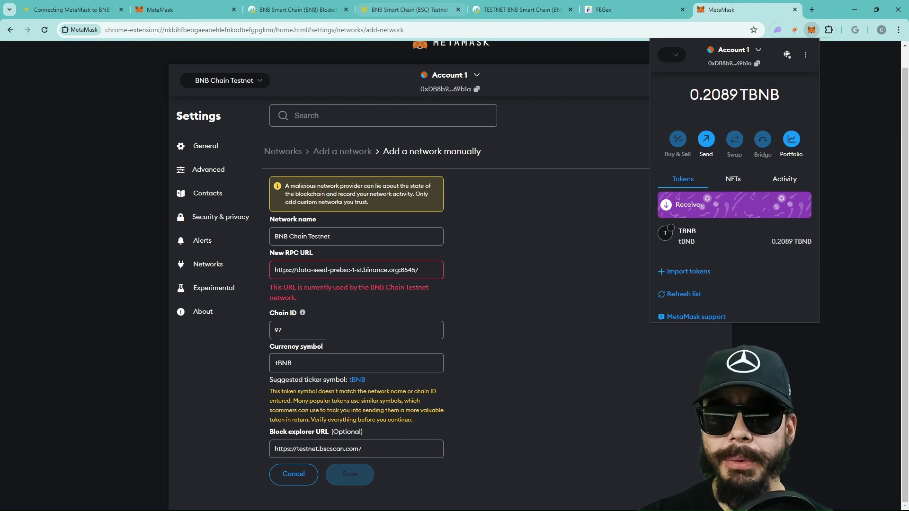
{"action": "left_click", "coordinate": [424, 9]}
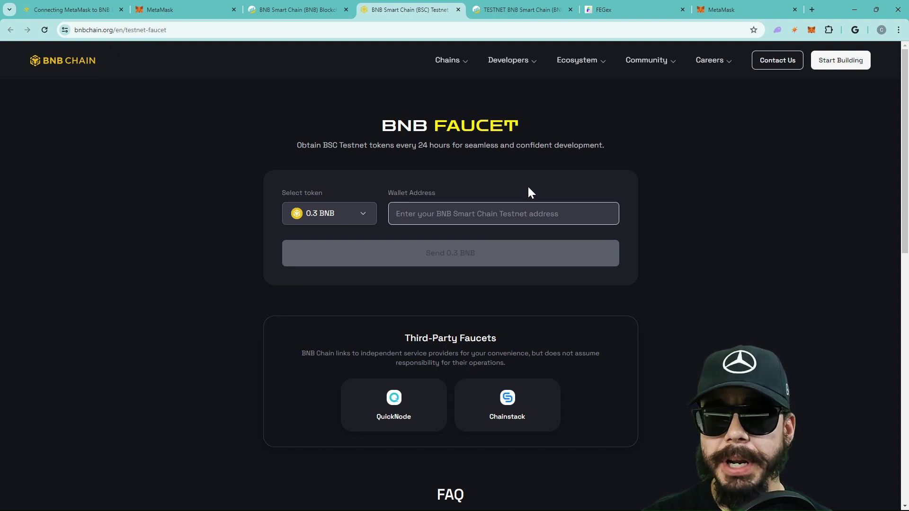
Paste the MetaMask wallet address into the faucet's Wallet Address and send 0.3 BNB
{"action": "left_click", "coordinate": [811, 30]}
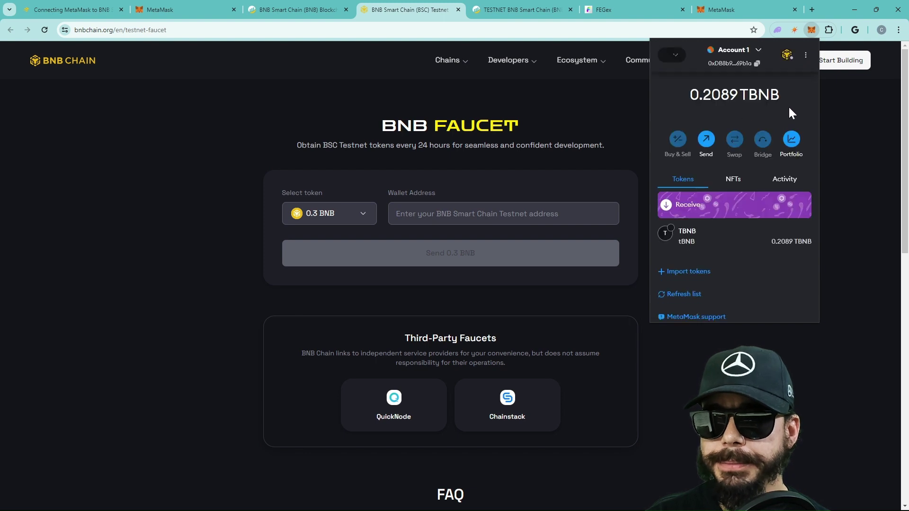
{"action": "left_click", "coordinate": [757, 64]}
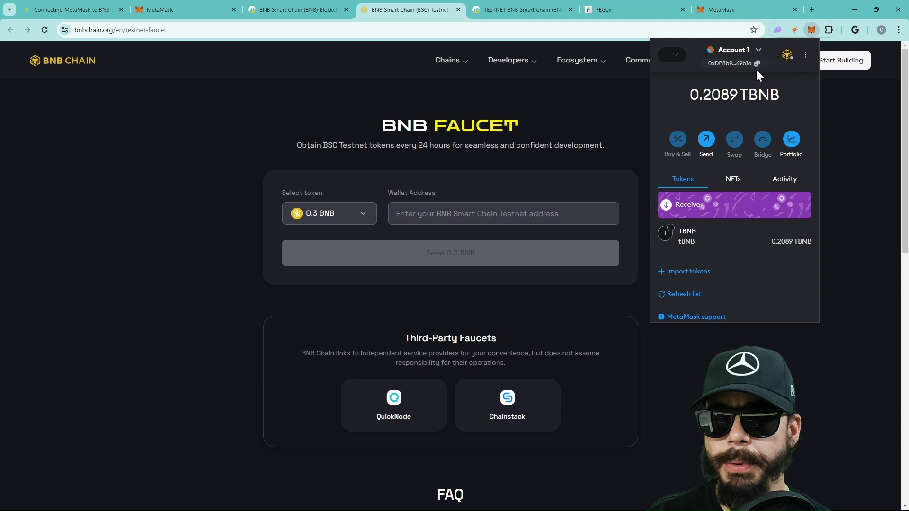
{"action": "left_click", "coordinate": [423, 217]}
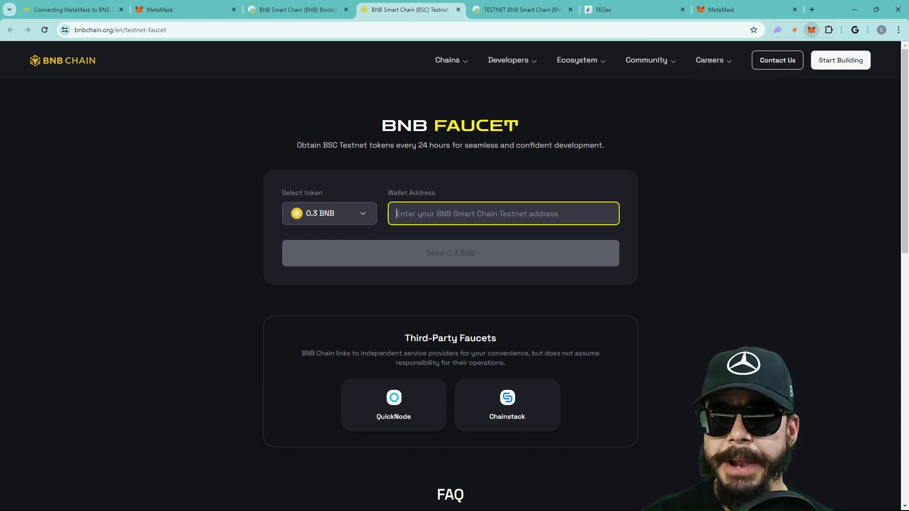
{"action": "right_click", "coordinate": [426, 211]}
{"action": "left_click", "coordinate": [447, 303]}
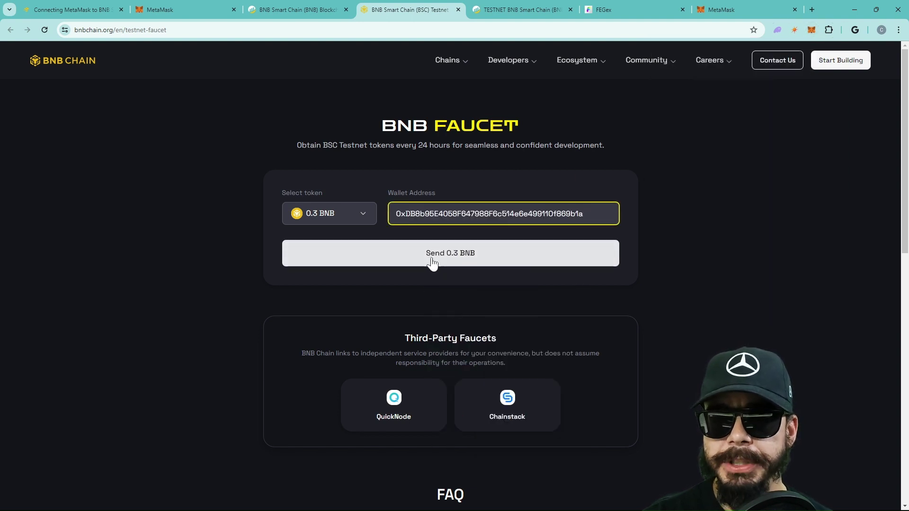
{"action": "left_click", "coordinate": [441, 255]}
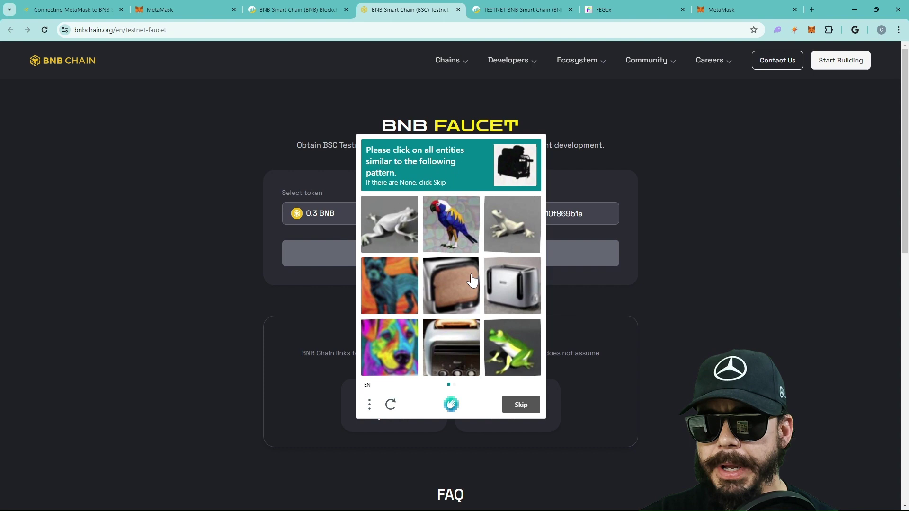
Select the toaster images across two hCaptcha rounds and submit for verification
{"action": "left_click", "coordinate": [517, 294]}
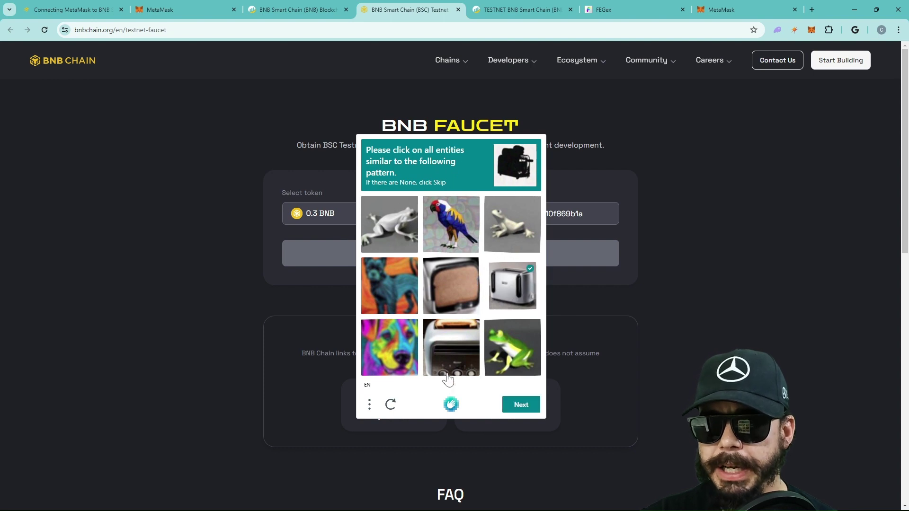
{"action": "left_click", "coordinate": [455, 345]}
{"action": "left_click", "coordinate": [447, 294]}
{"action": "left_click", "coordinate": [520, 405]}
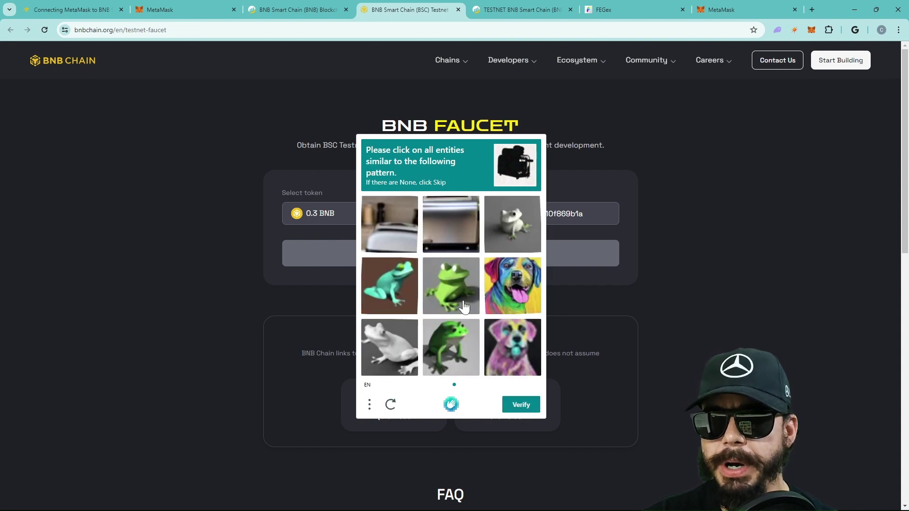
{"action": "left_click", "coordinate": [445, 234]}
{"action": "left_click", "coordinate": [413, 233]}
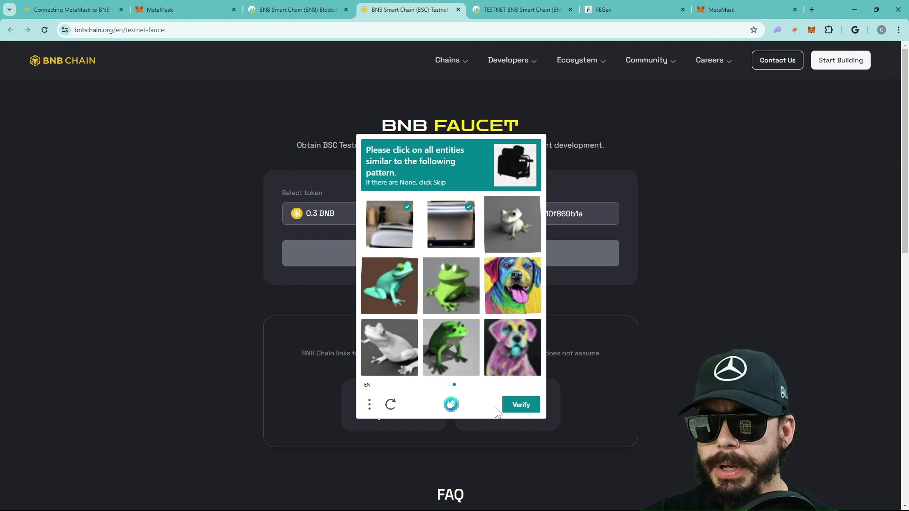
{"action": "left_click", "coordinate": [520, 407]}
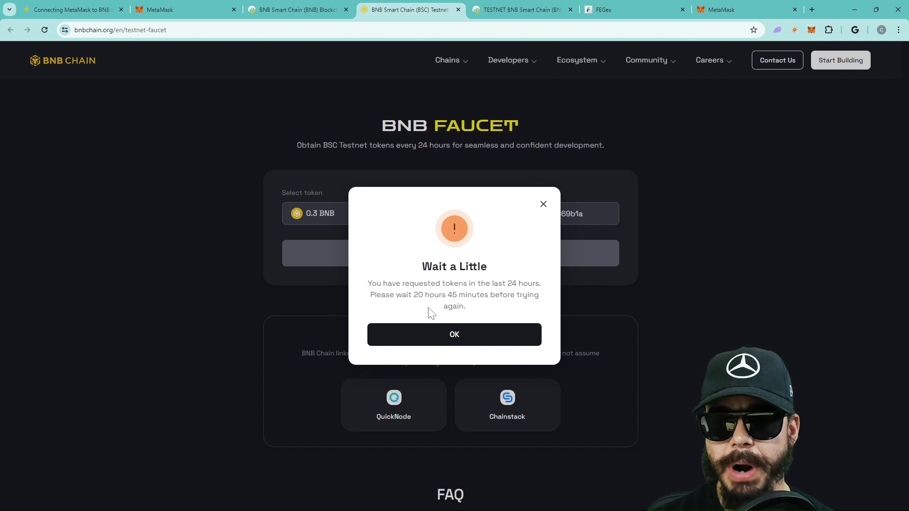
Dismiss the wait notice, retry the 0.3 BNB request, then go to FEGex's live LGE list
{"action": "left_click", "coordinate": [512, 339]}
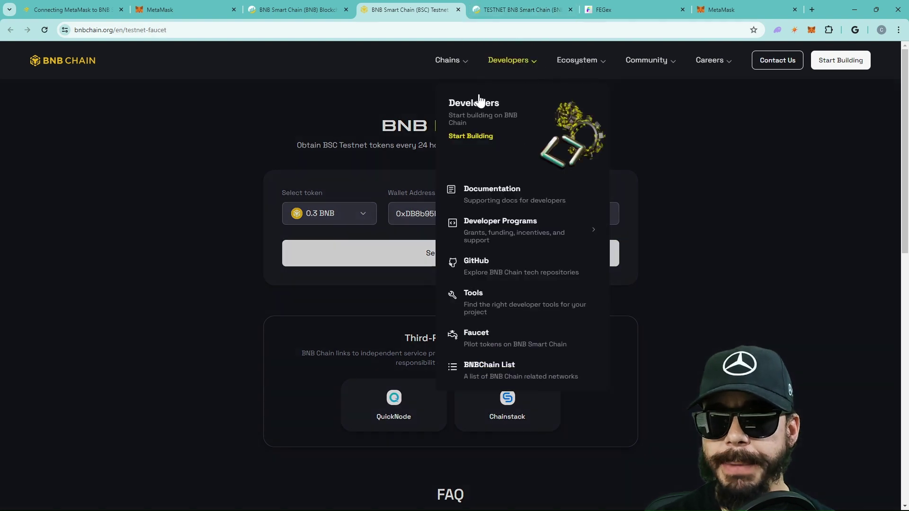
{"action": "left_click", "coordinate": [382, 251]}
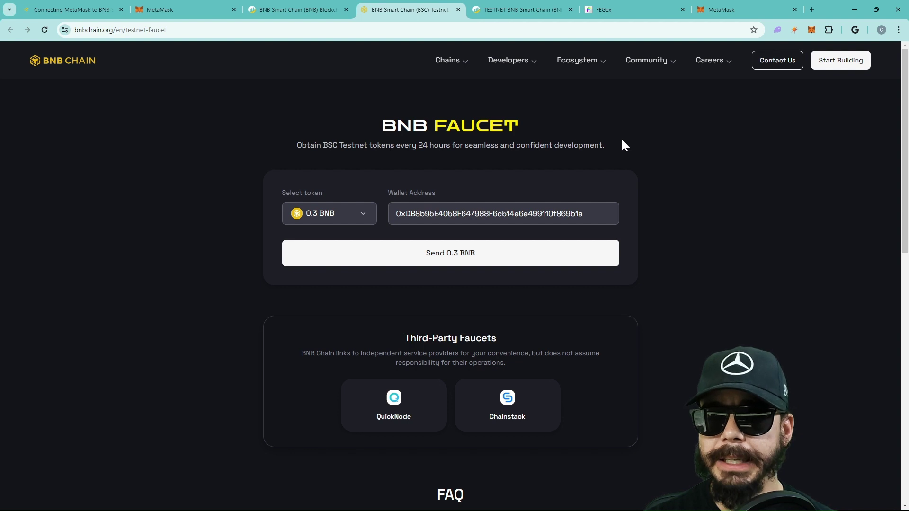
{"action": "left_click", "coordinate": [621, 9]}
{"action": "left_click", "coordinate": [524, 224]}
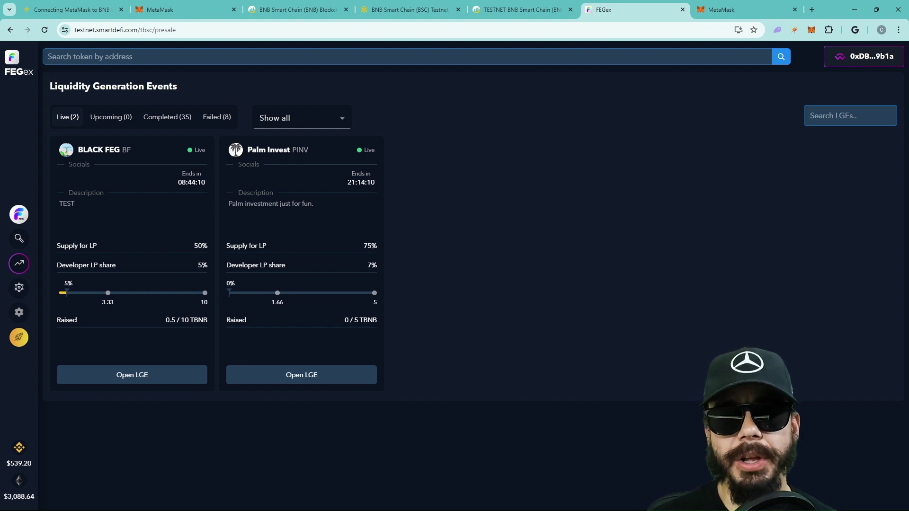
{"action": "mouse_move", "coordinate": [42, 263]}
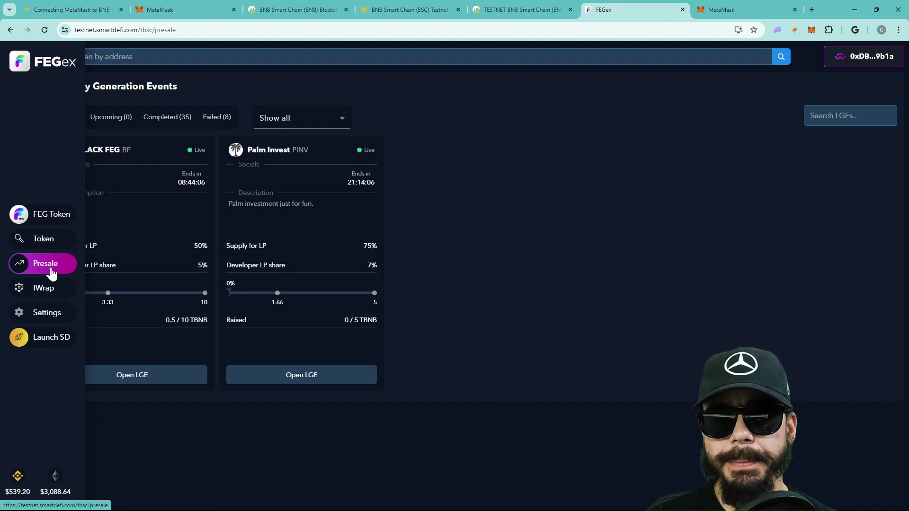
Show the Completed (35) presales and open the RWA Token LGE details
{"action": "left_click", "coordinate": [168, 118]}
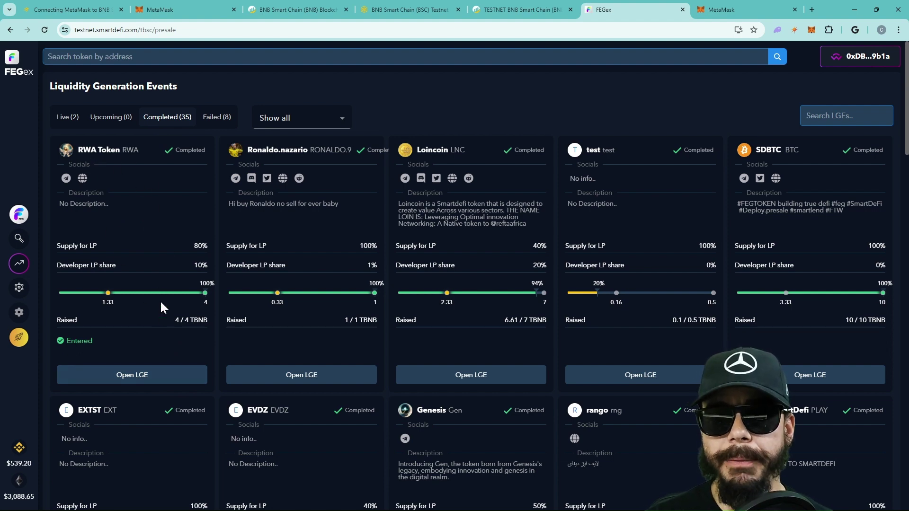
{"action": "left_click", "coordinate": [158, 375]}
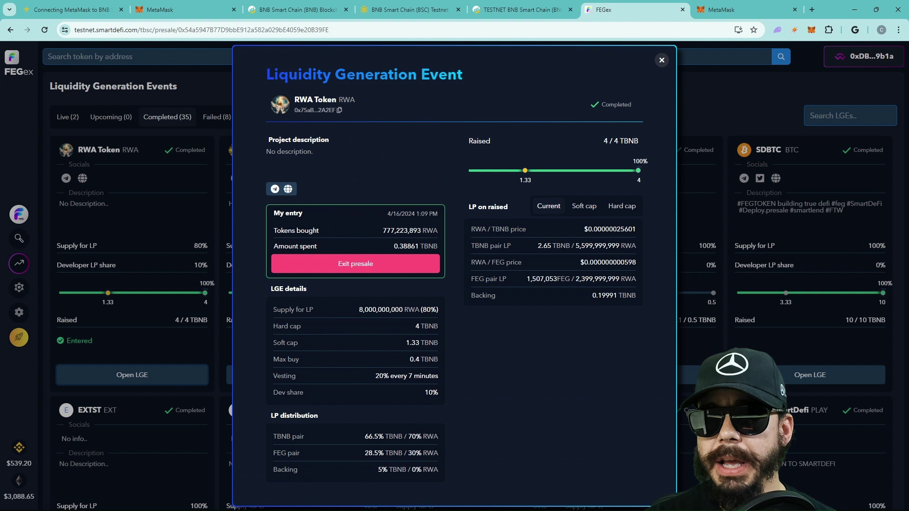